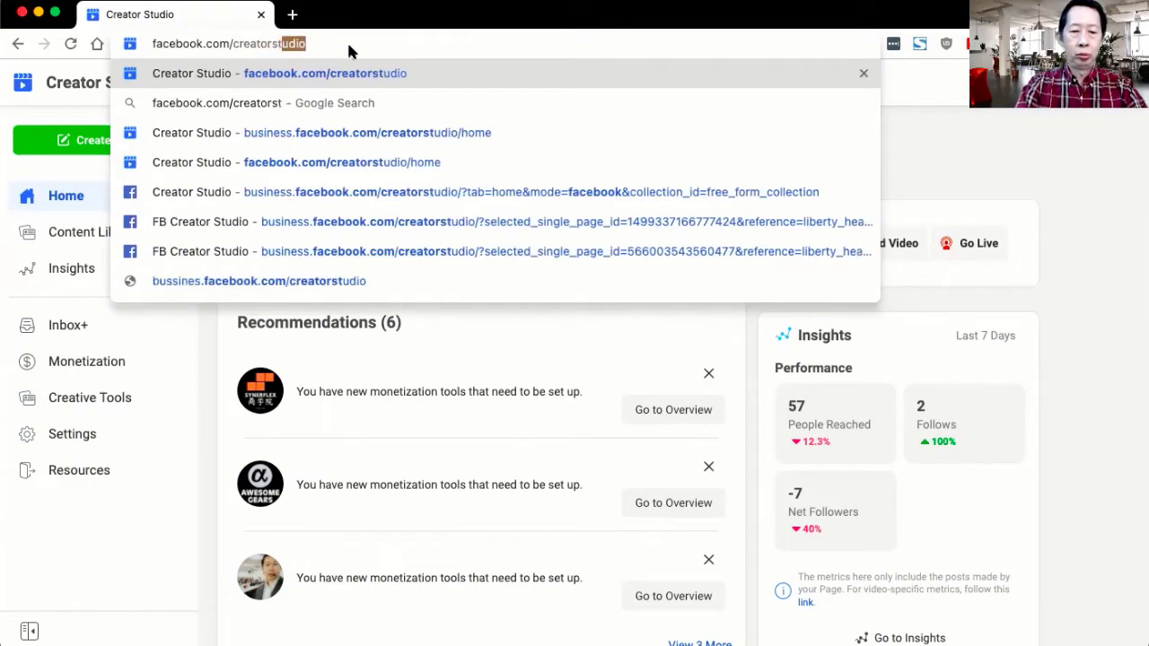
Open facebook.com/creatorstudio and look through the page collections and individual pages available for viewing
key(Return)
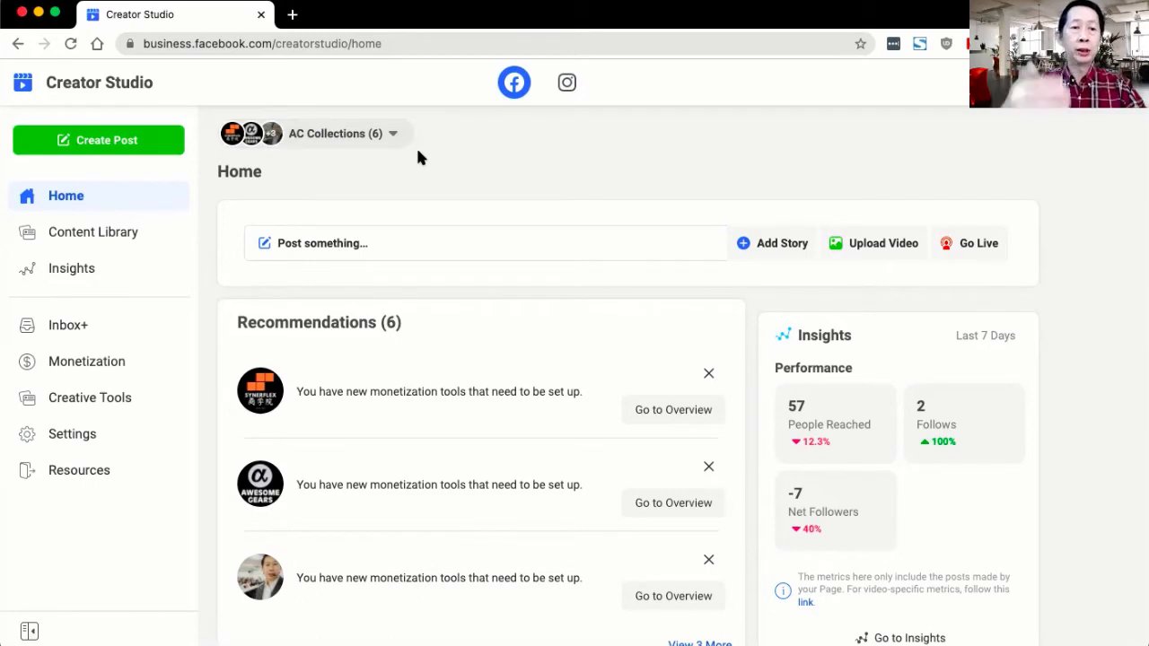
click(389, 136)
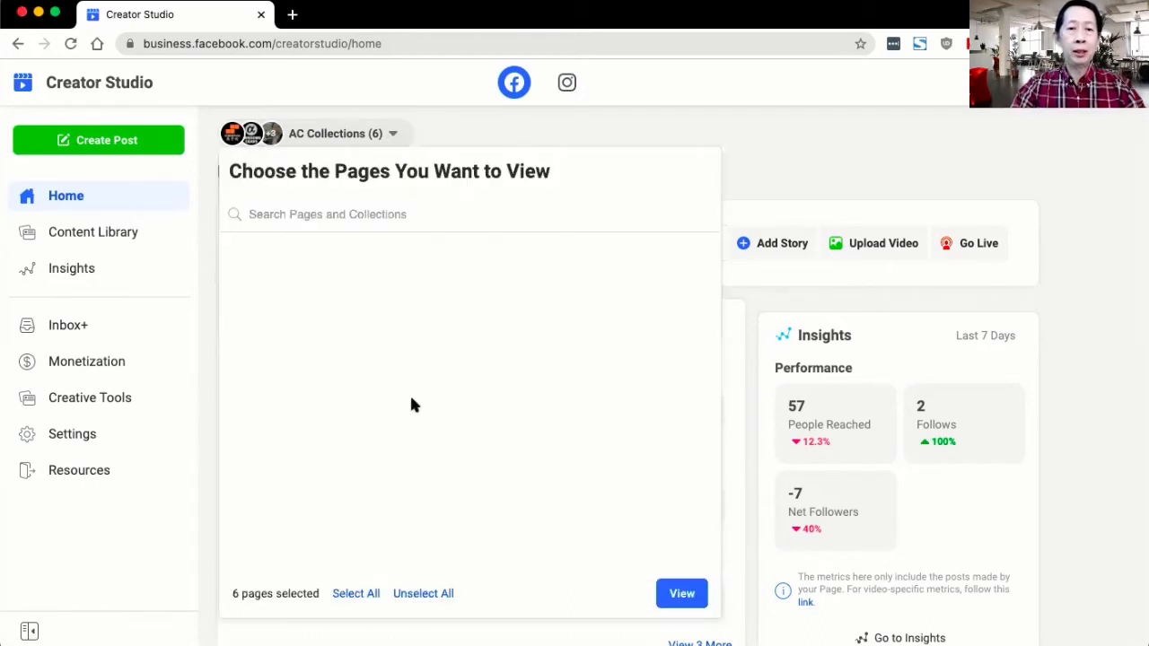
scroll(401, 431, down, 4)
scroll(401, 431, down, 6)
scroll(401, 431, up, 10)
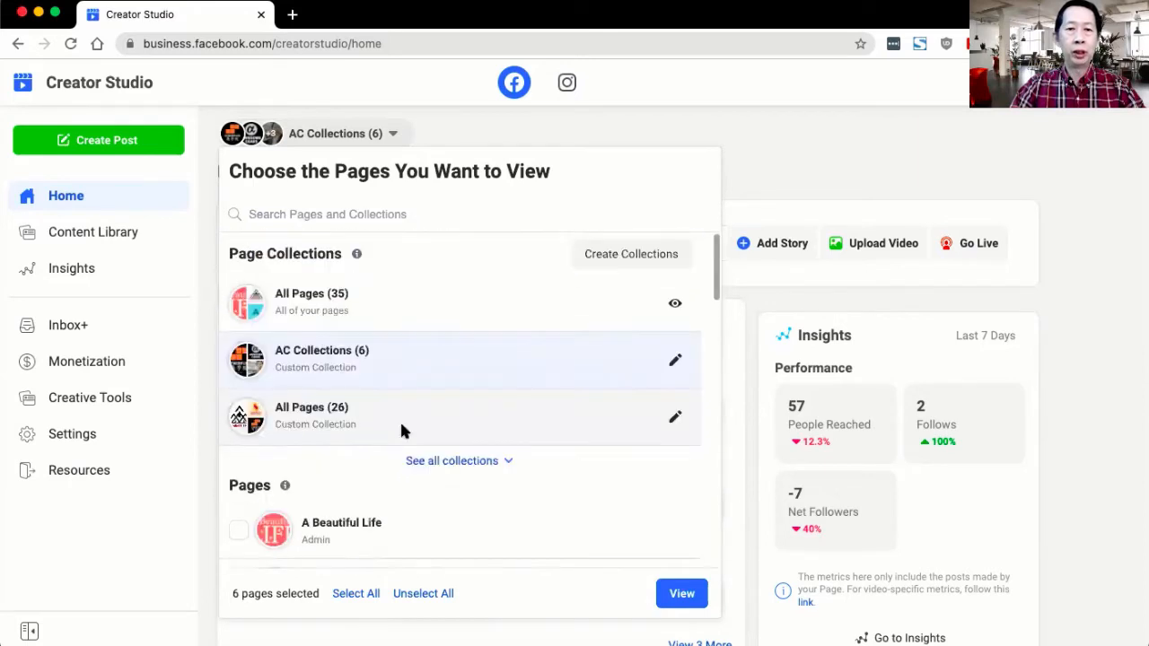
click(455, 134)
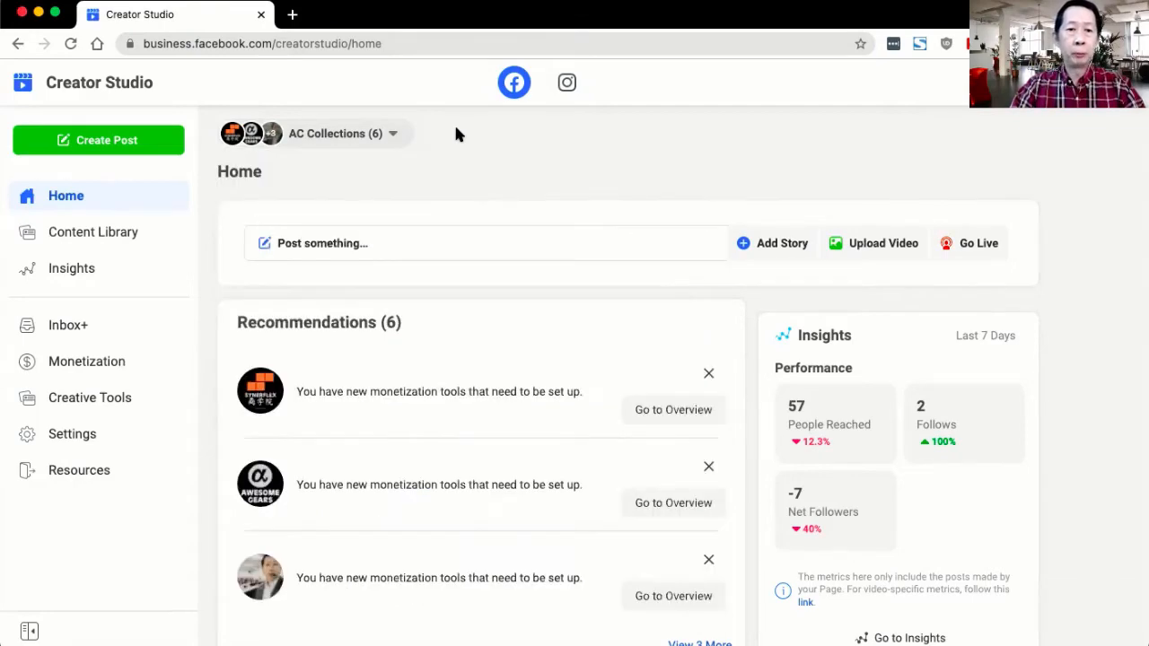
Look over the recent posts and summary sections on the Creator Studio home page
scroll(382, 442, down, 6)
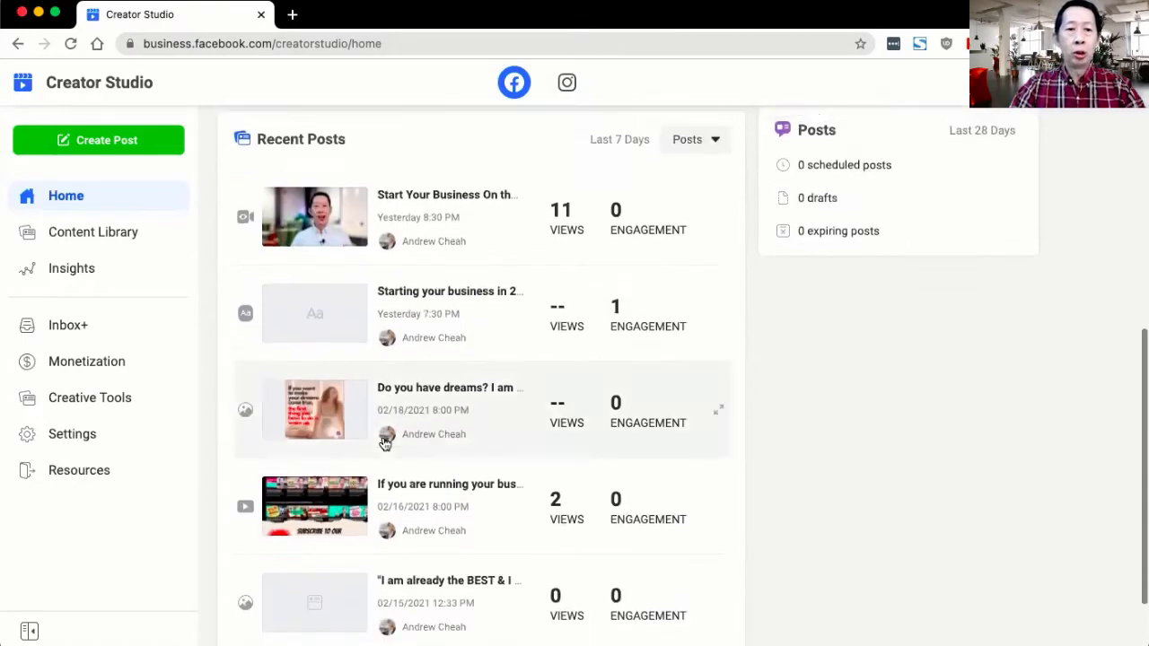
scroll(383, 443, up, 7)
scroll(383, 441, down, 3)
scroll(382, 440, up, 3)
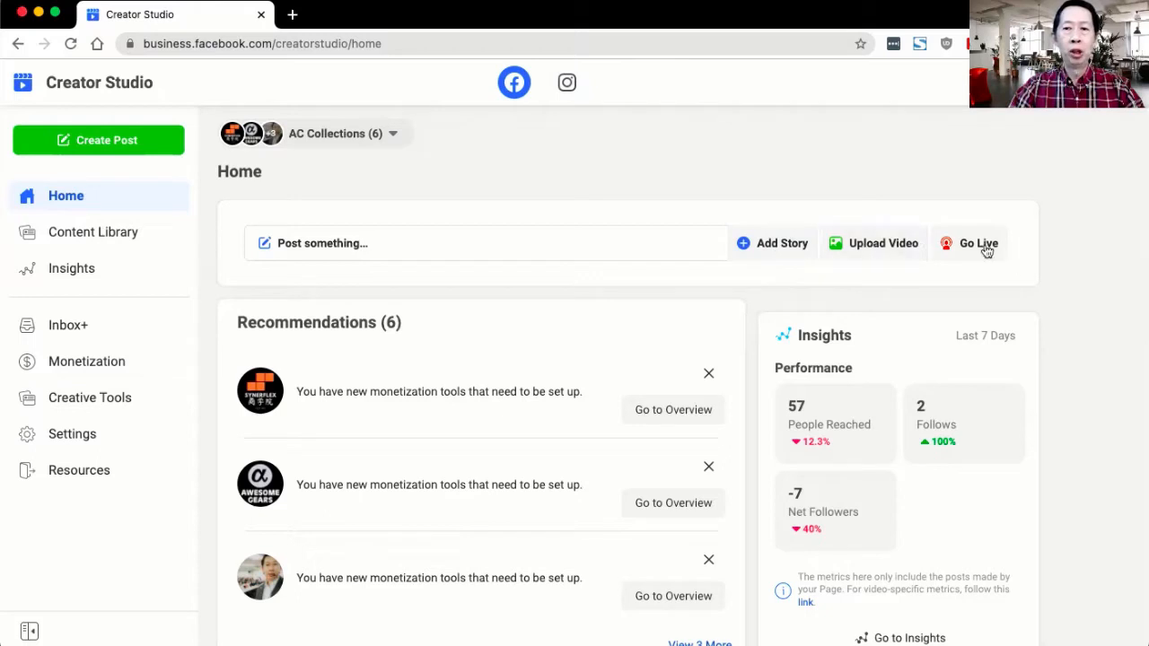
Start a new Facebook post from the personal-brand page with the text "hello"
click(366, 249)
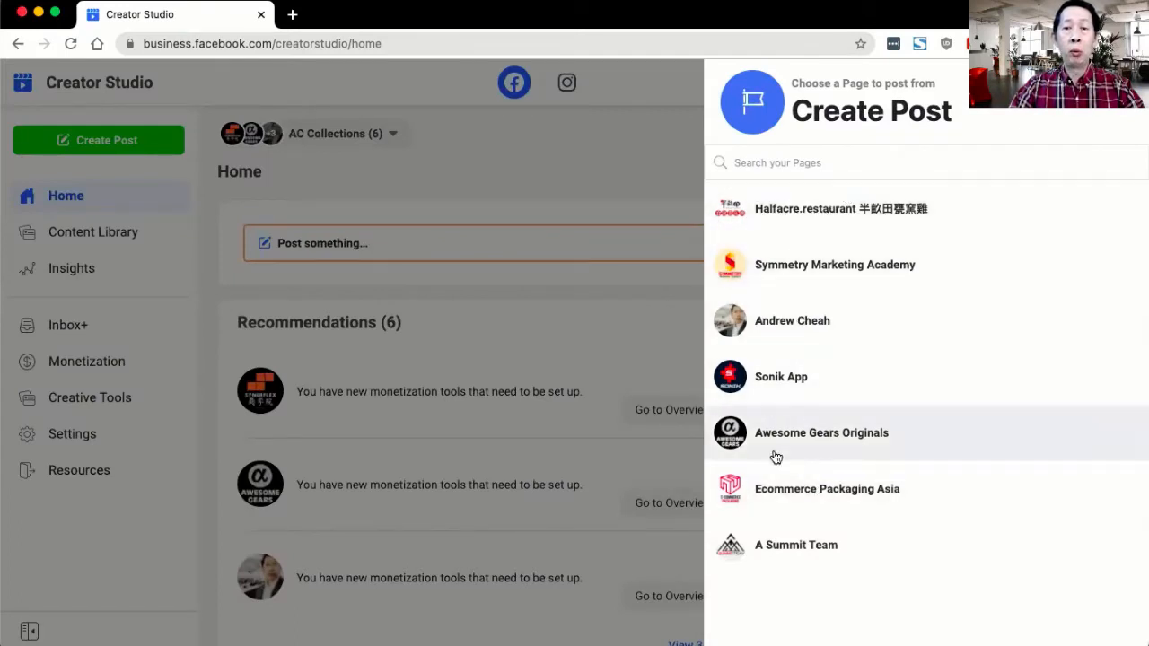
click(801, 334)
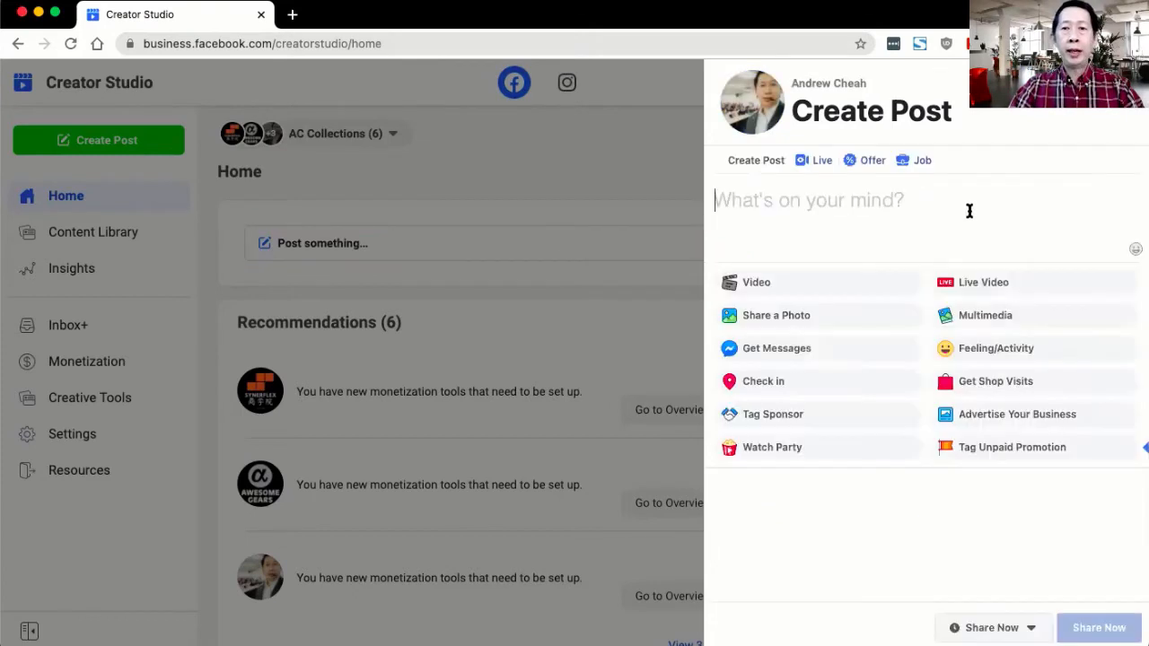
click(734, 212)
text(h)
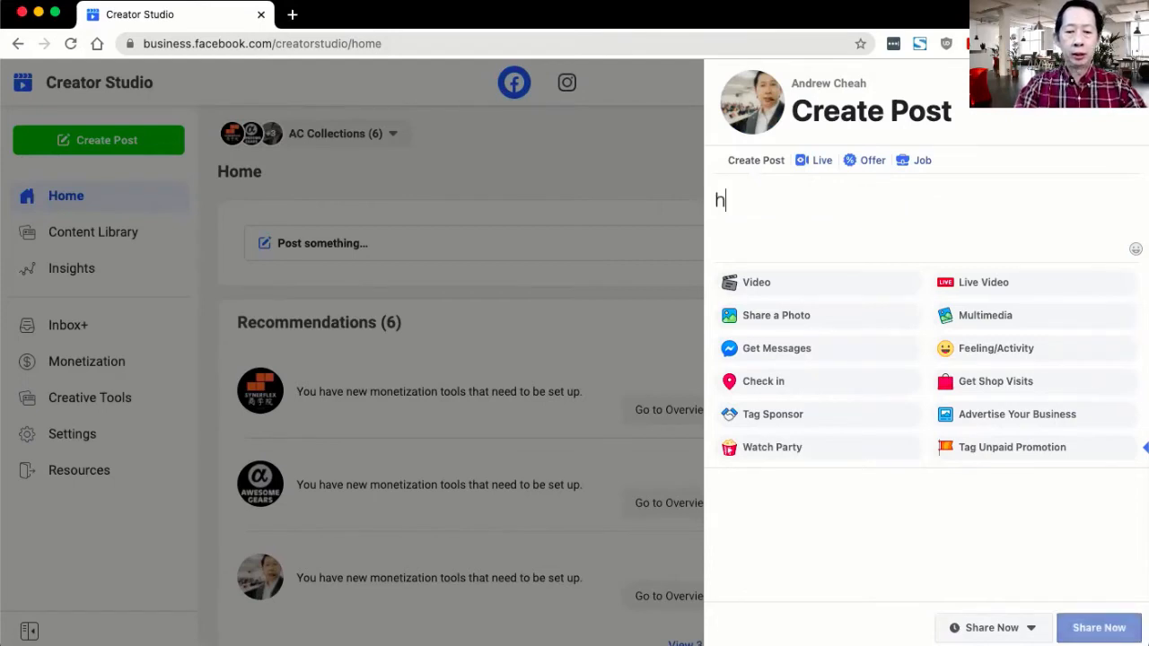
text(ello)
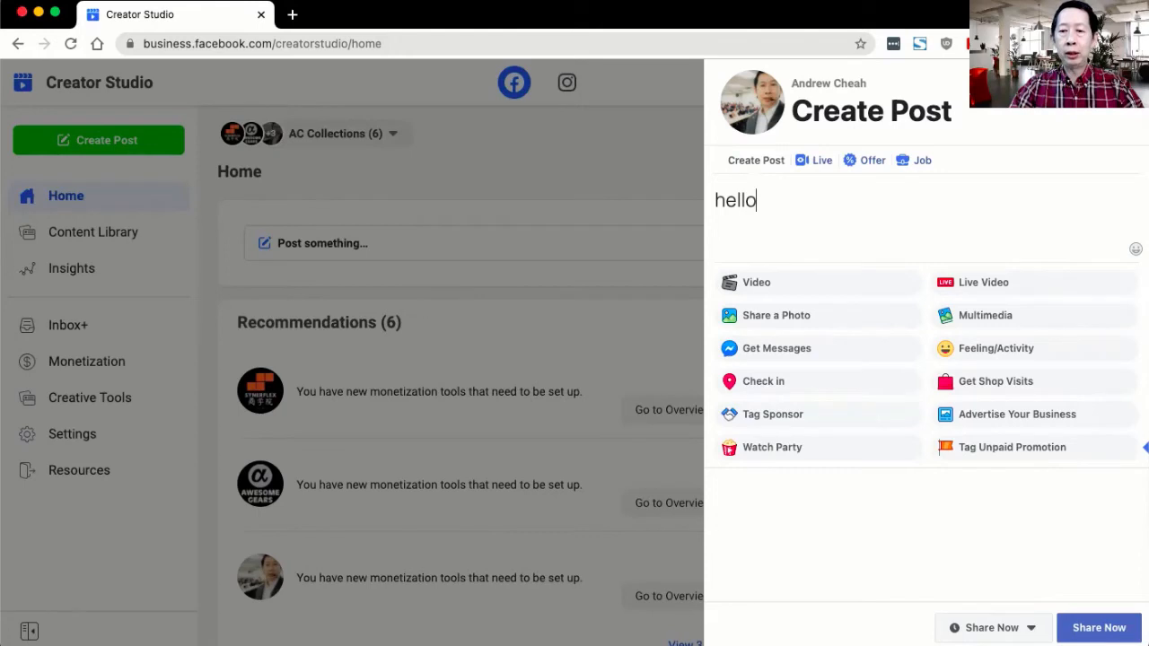
Choose scheduled publishing for the Facebook post and set its publication date to 3/2/2021
click(1030, 628)
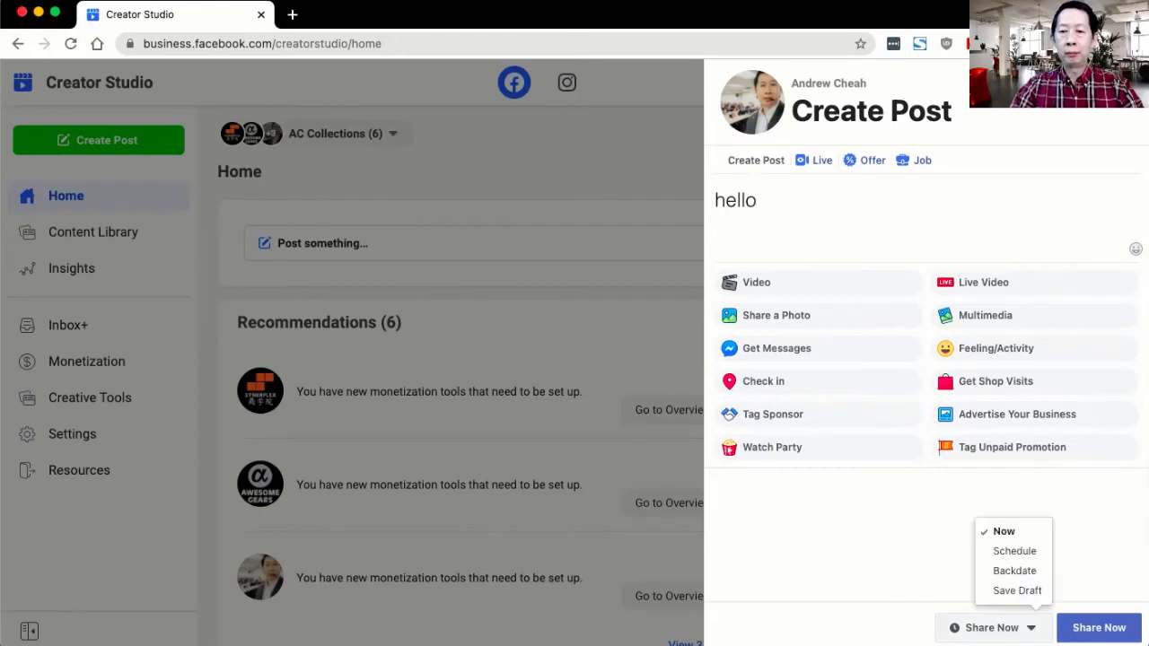
click(1010, 555)
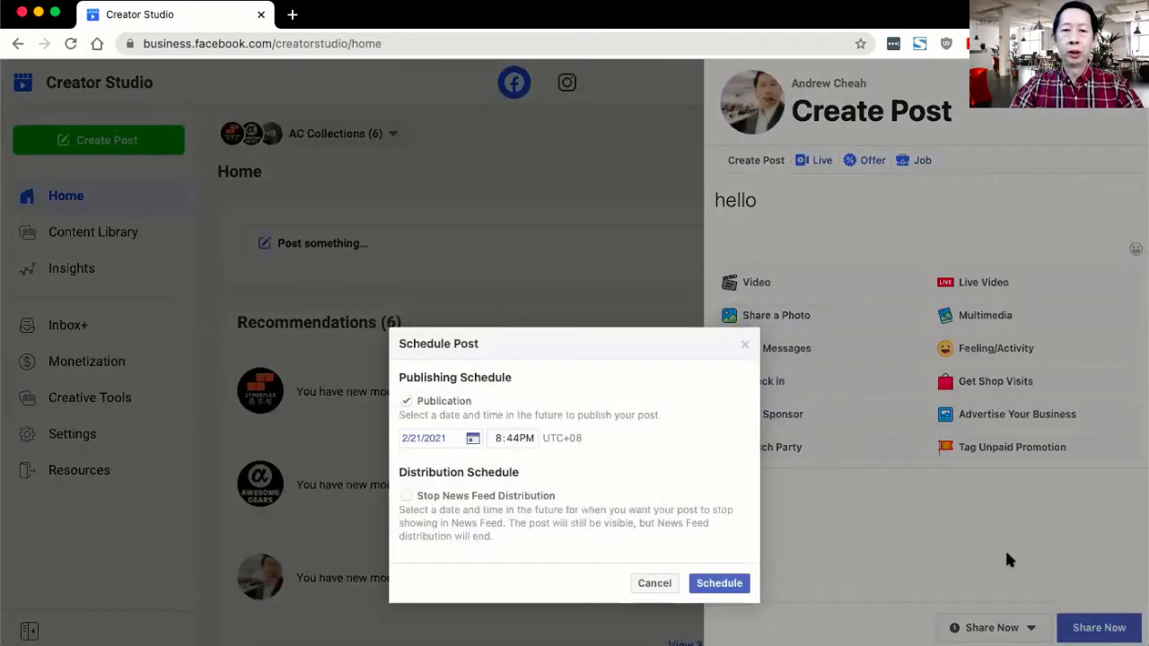
click(425, 442)
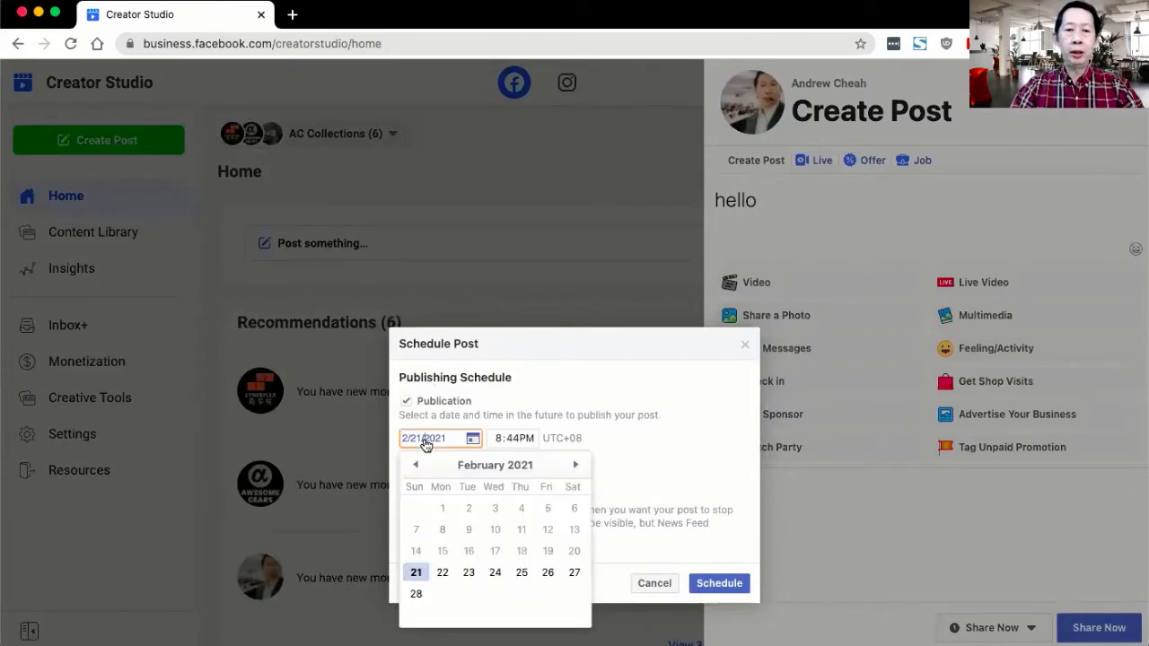
click(443, 572)
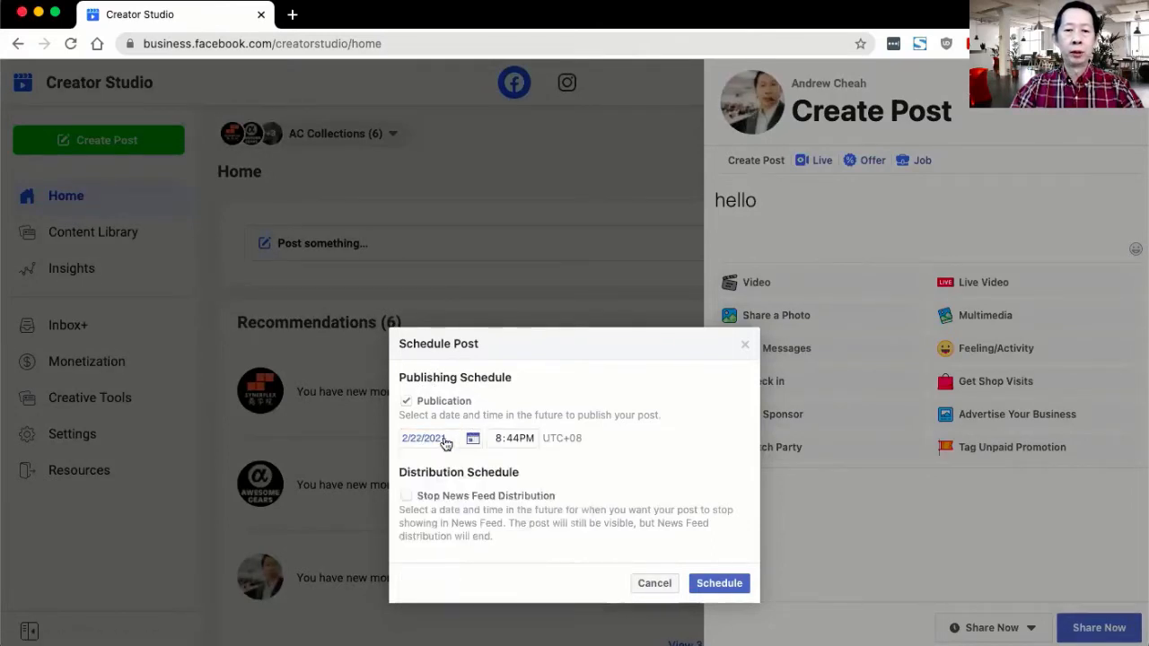
click(437, 441)
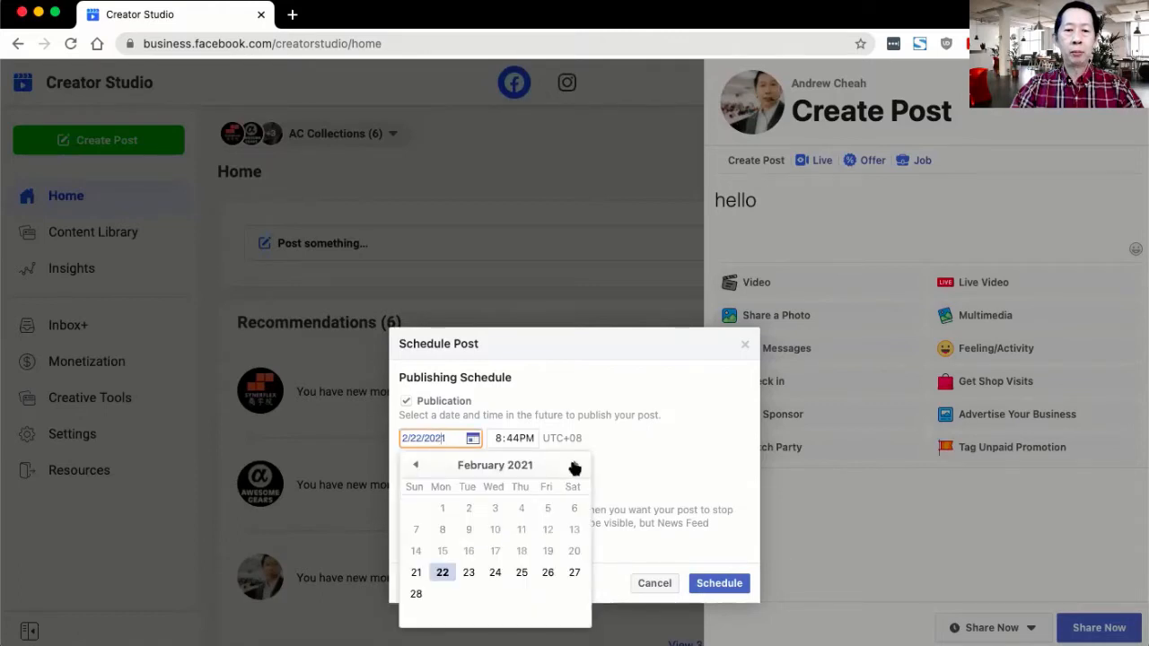
click(574, 465)
click(468, 508)
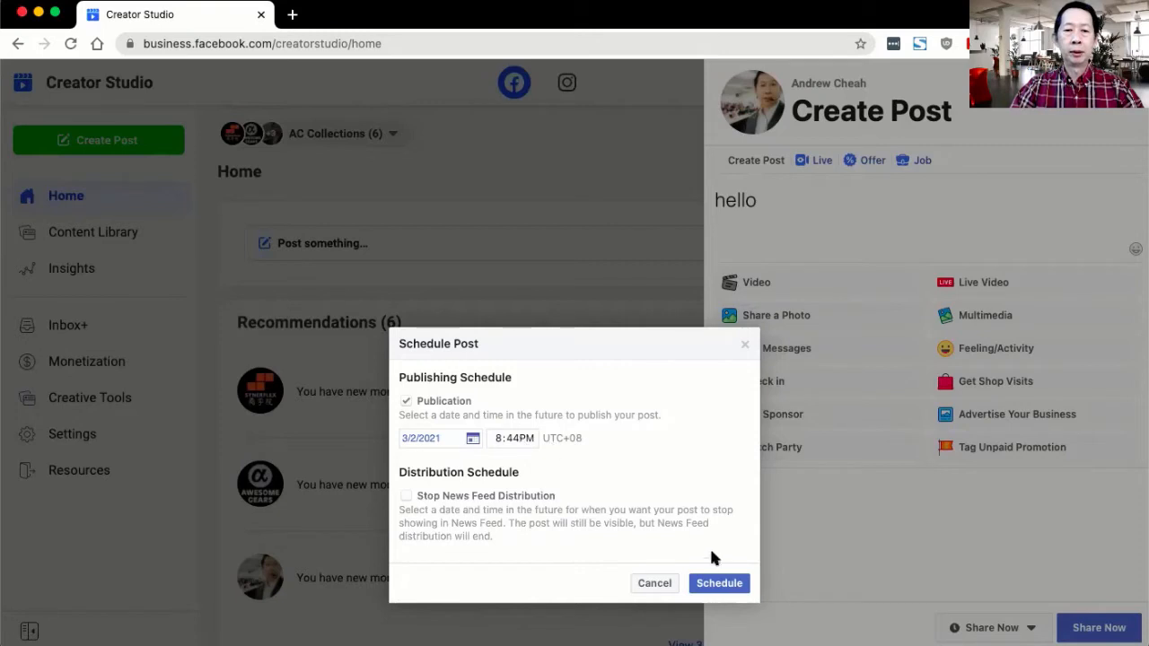
Cancel the scheduling and discard the unfinished Facebook post
click(656, 585)
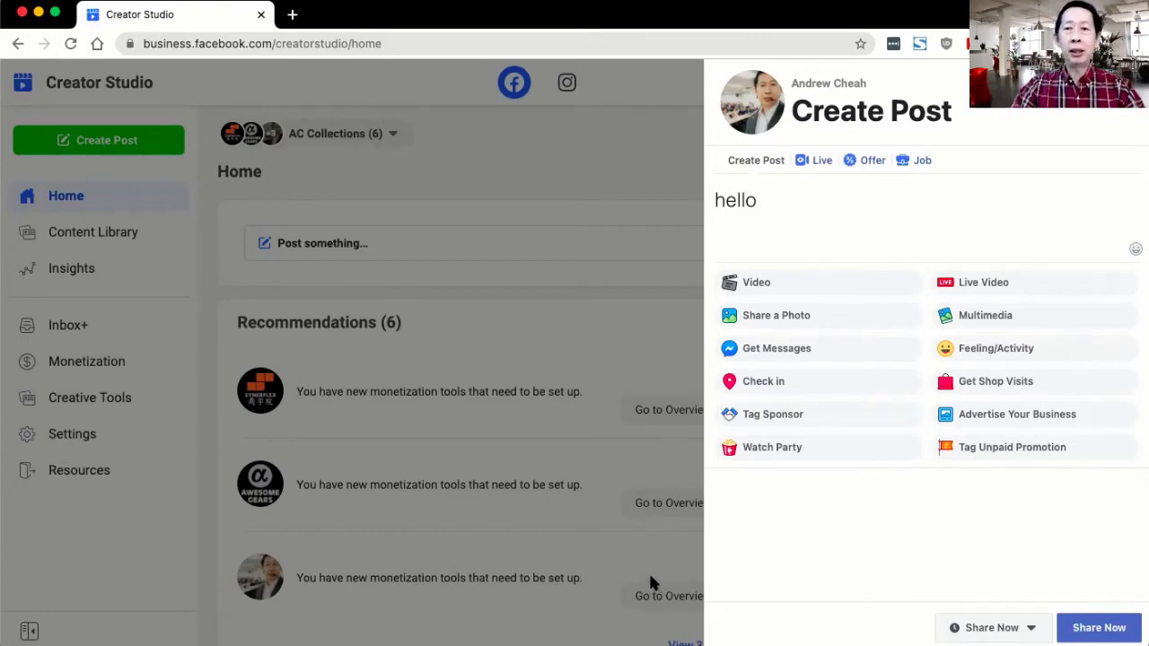
click(1129, 82)
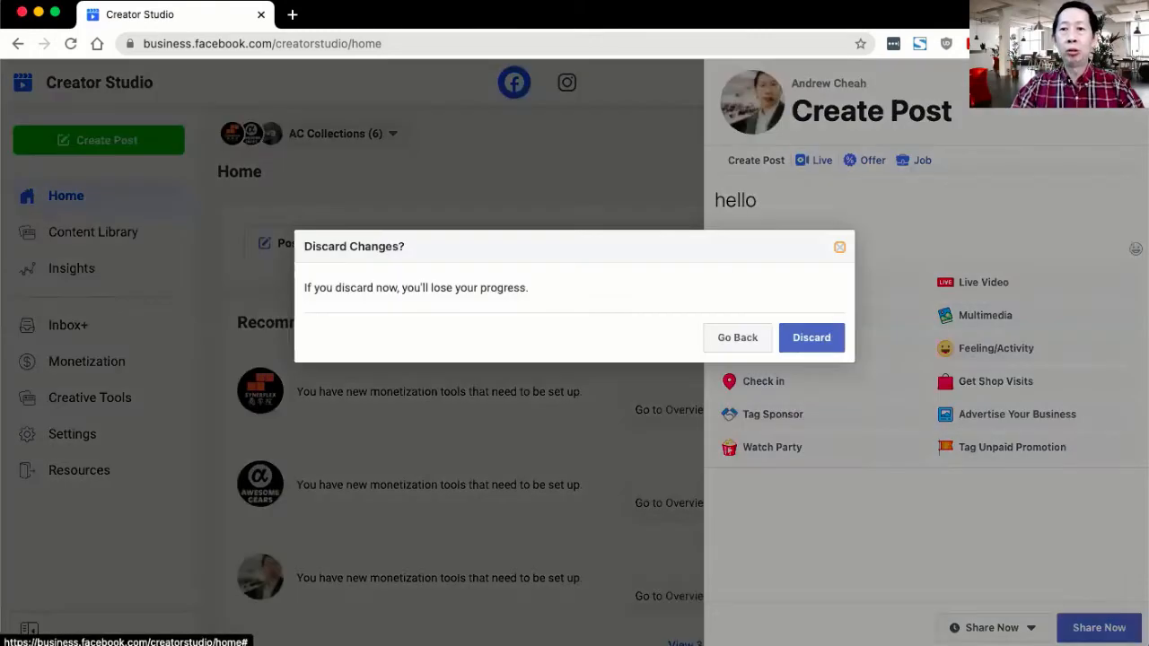
click(812, 338)
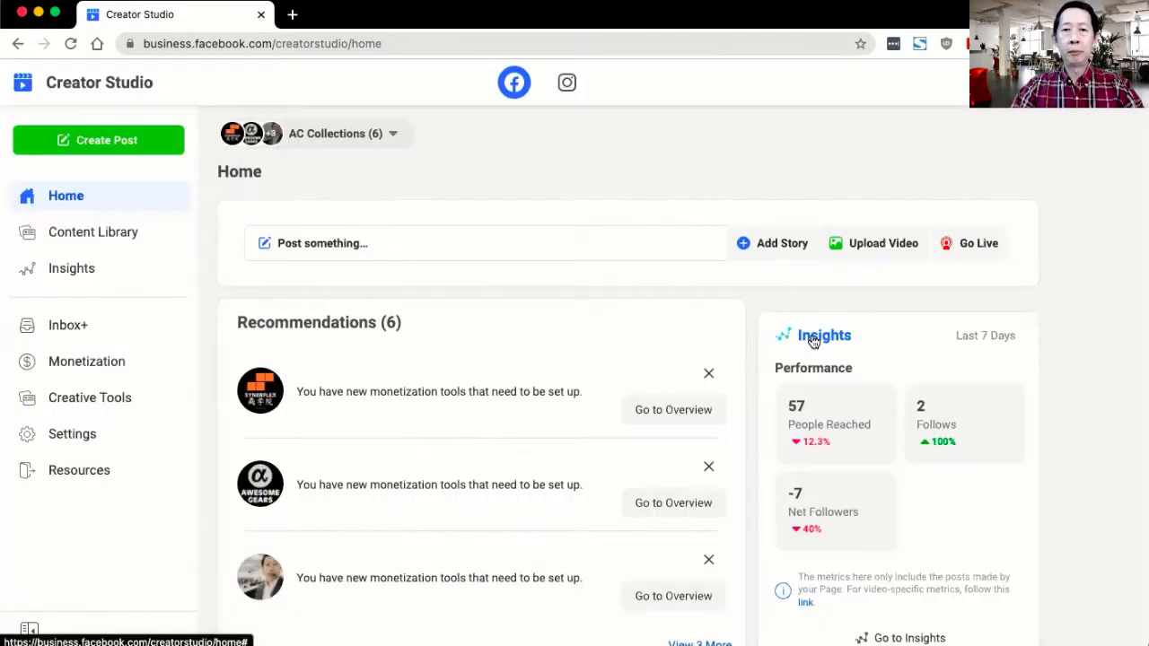
Switch to the Instagram side and start an Instagram Feed post for the personal-brand account with the caption "hello"
click(567, 82)
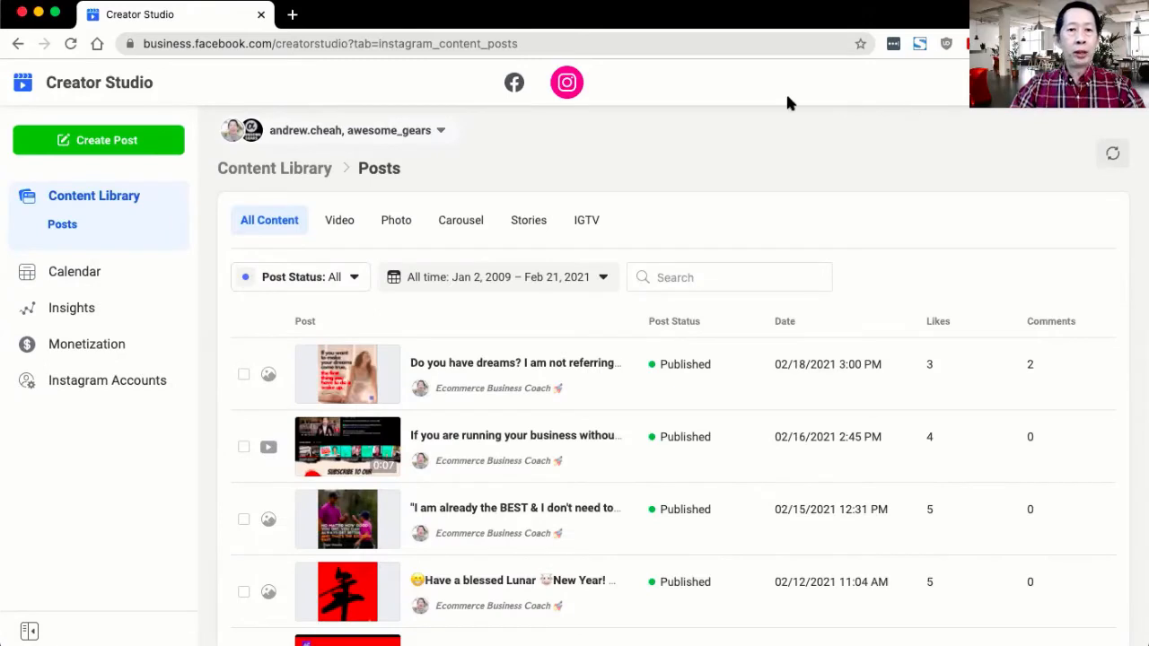
click(113, 143)
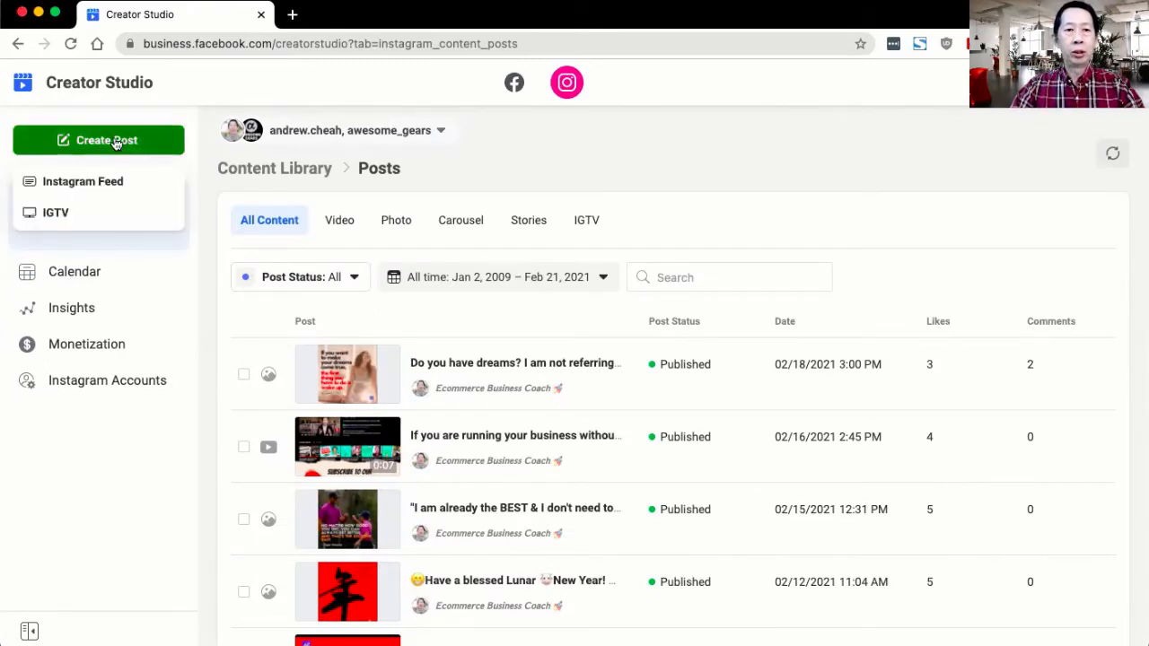
click(100, 183)
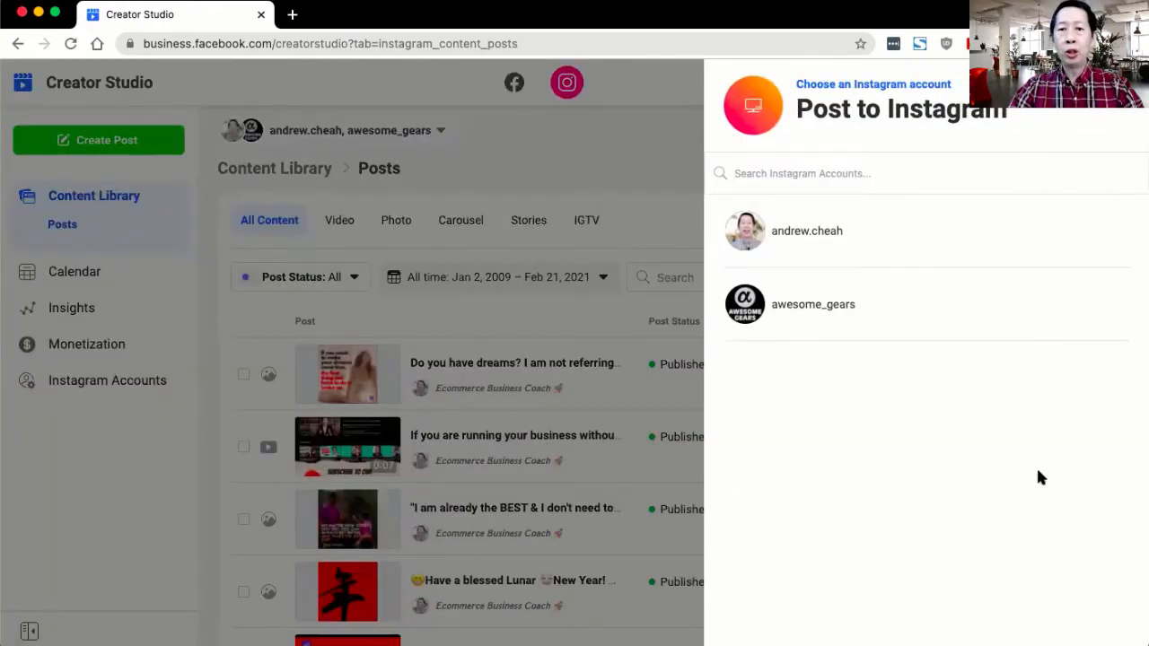
click(807, 237)
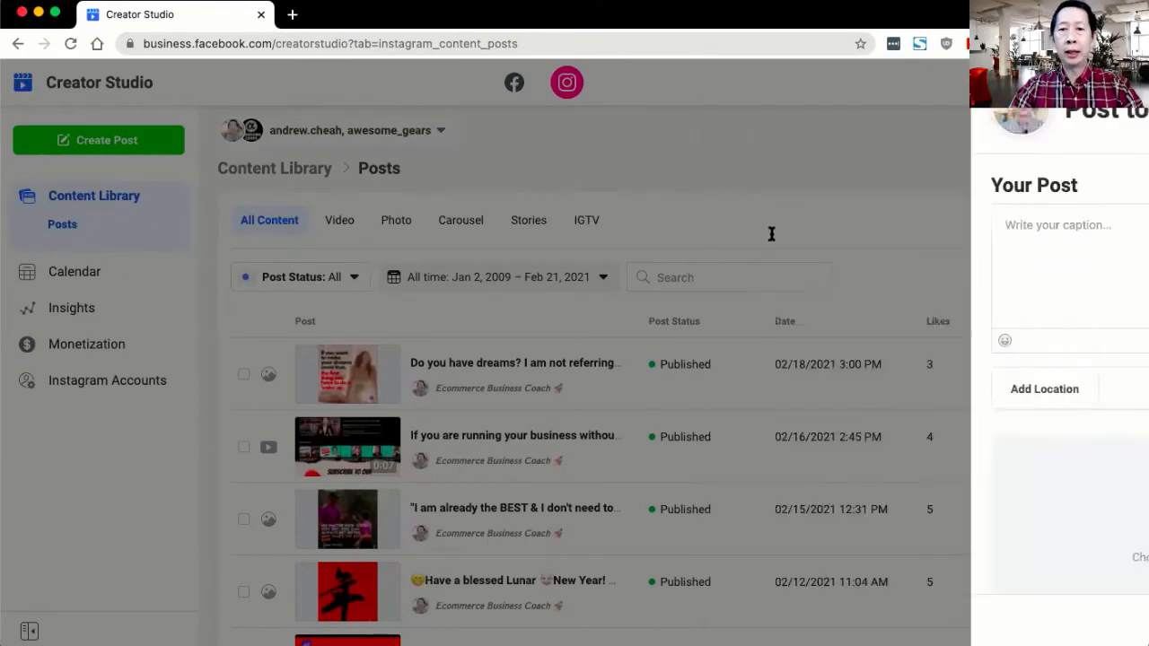
click(440, 232)
text(hello)
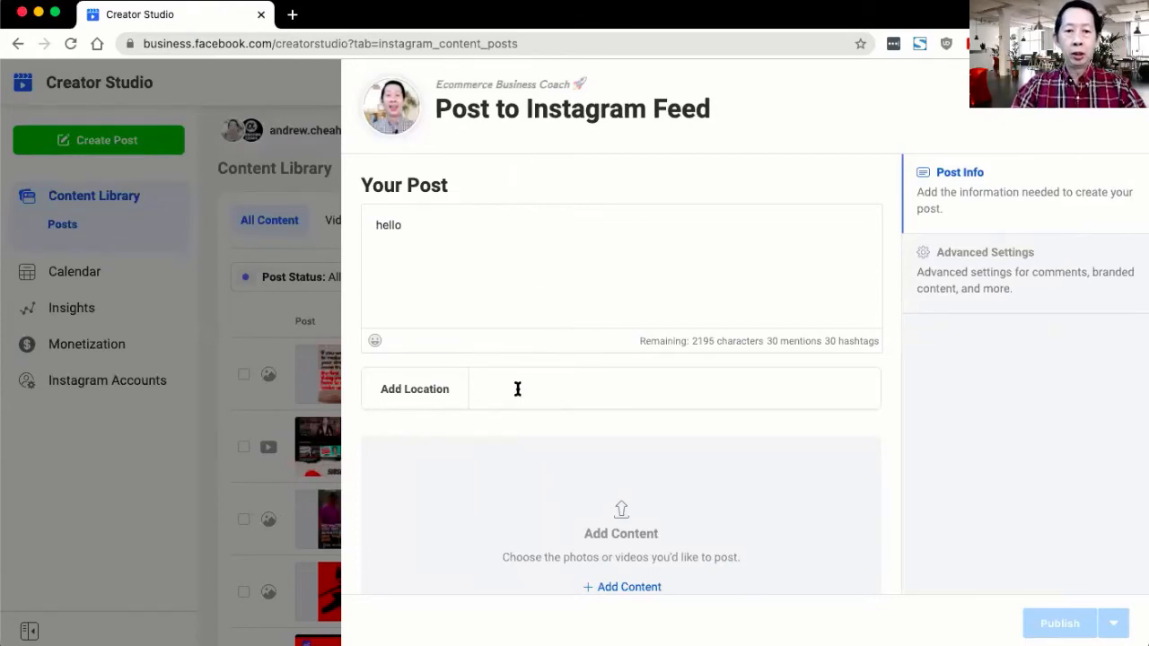
Upload the "Set Up Online Business in 2021" image from a file as the Instagram post's content
scroll(517, 388, down, 2)
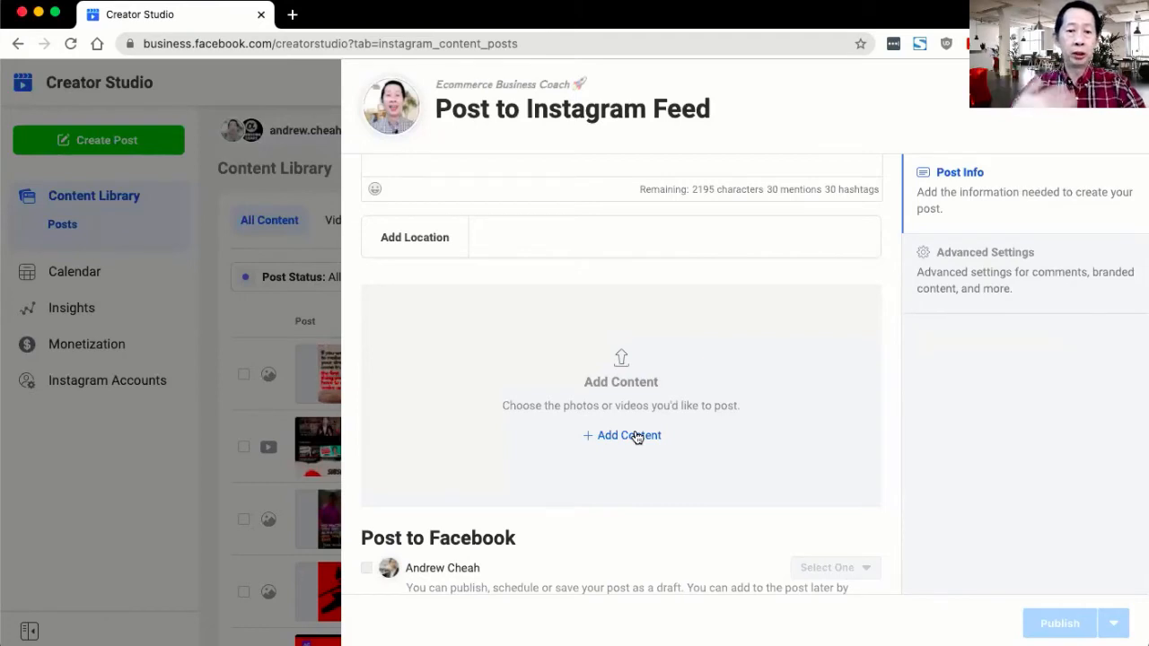
scroll(635, 437, down, 1)
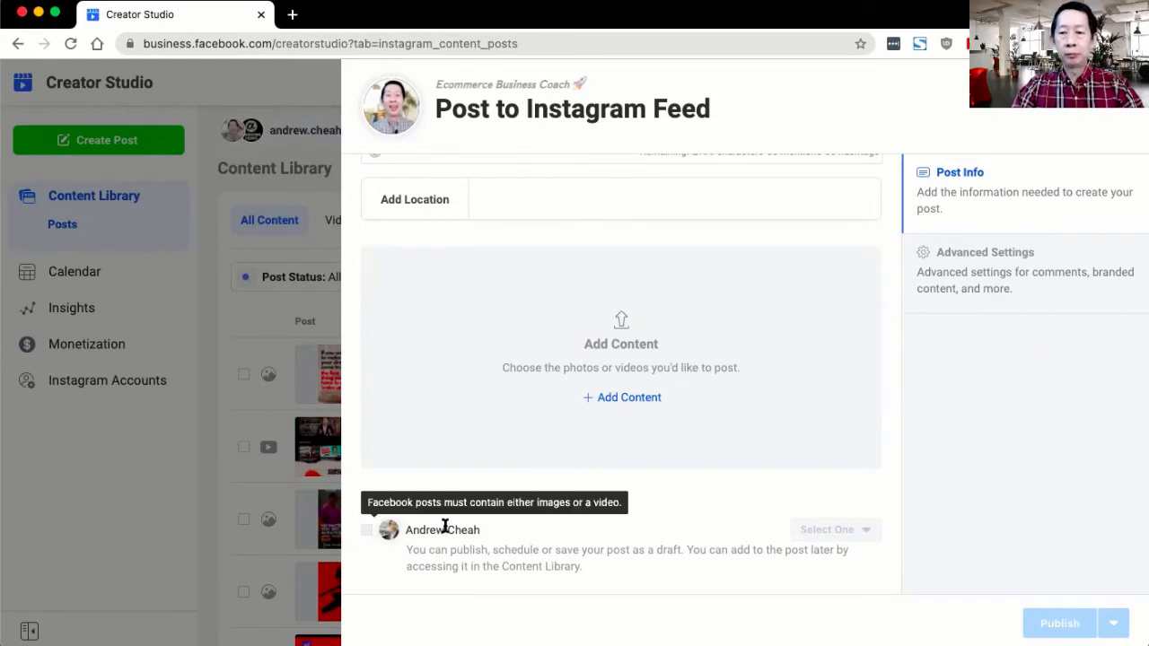
click(633, 405)
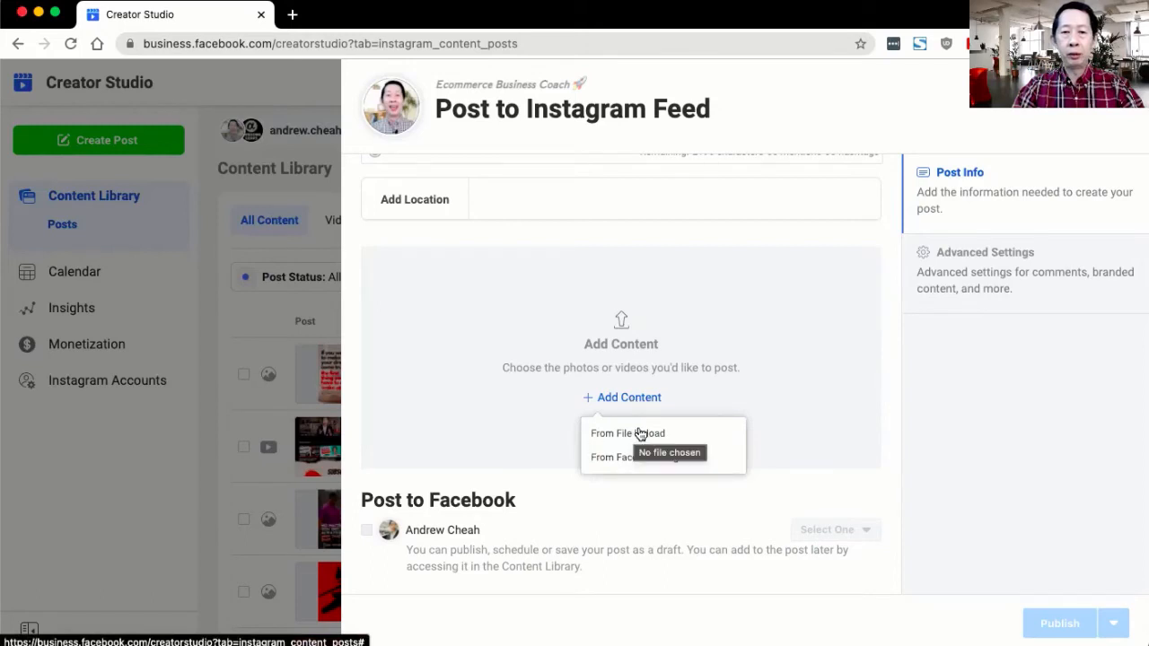
click(636, 436)
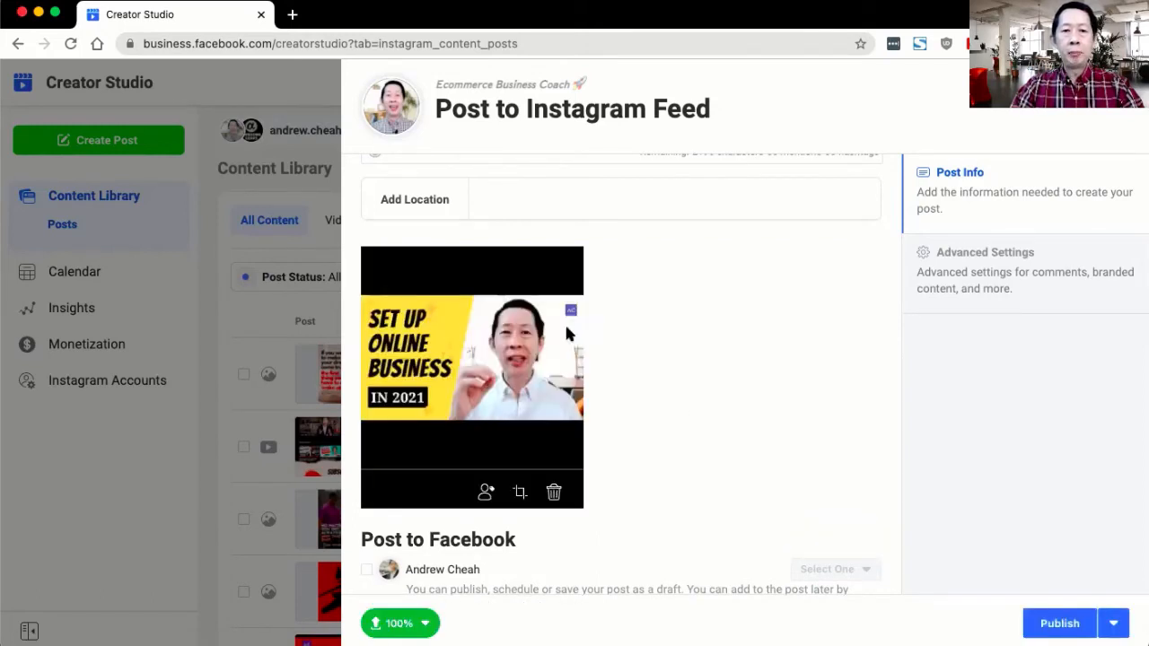
Enable cross-posting of the Instagram post to the linked Facebook page
scroll(591, 388, down, 1)
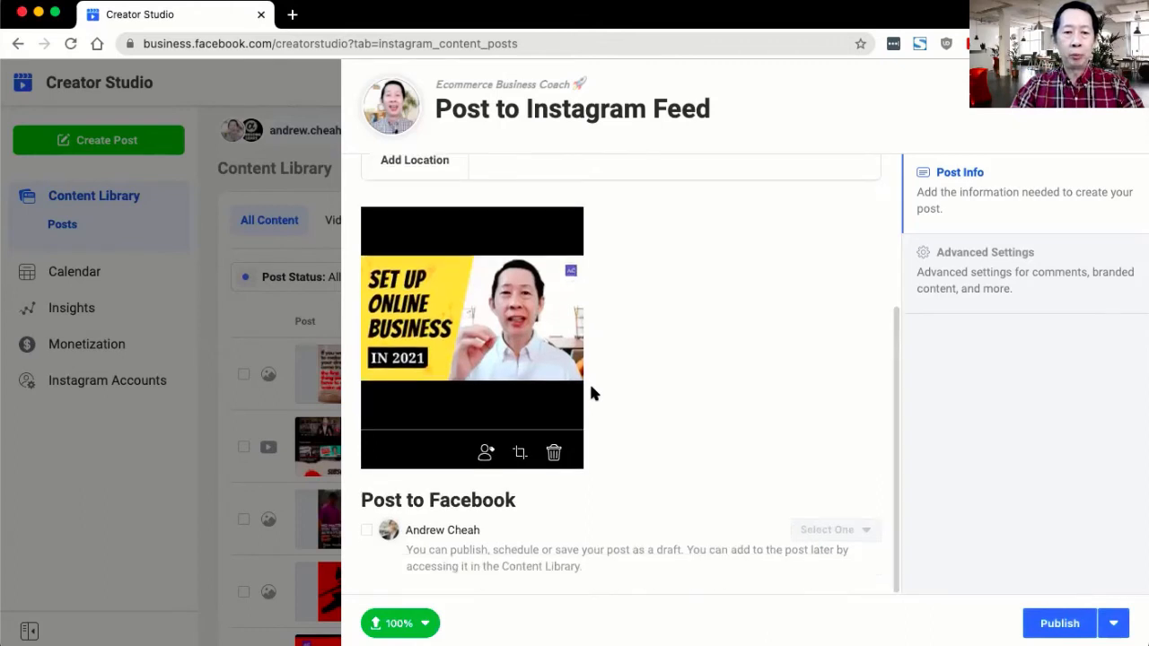
click(366, 530)
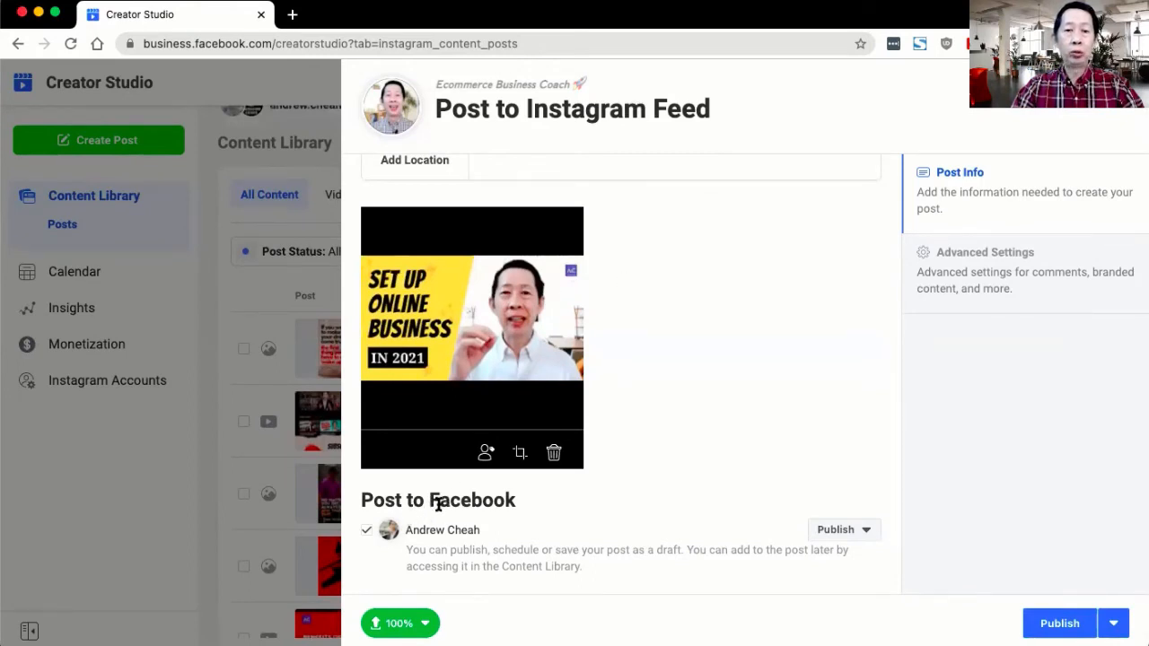
scroll(754, 305, up, 3)
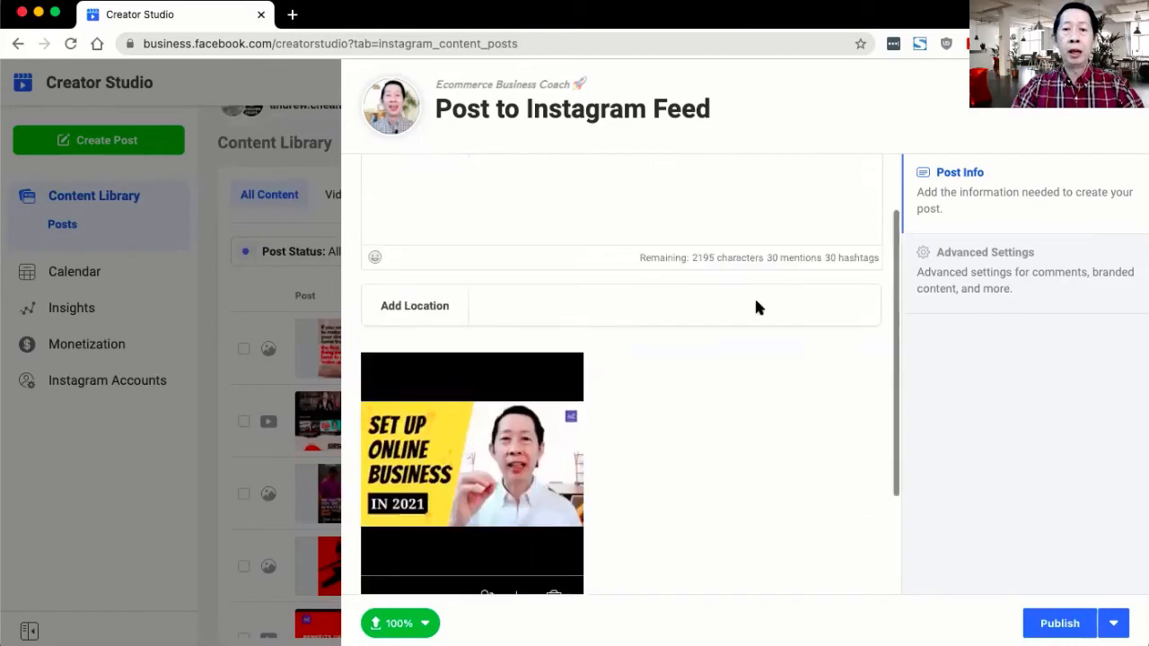
scroll(756, 307, down, 3)
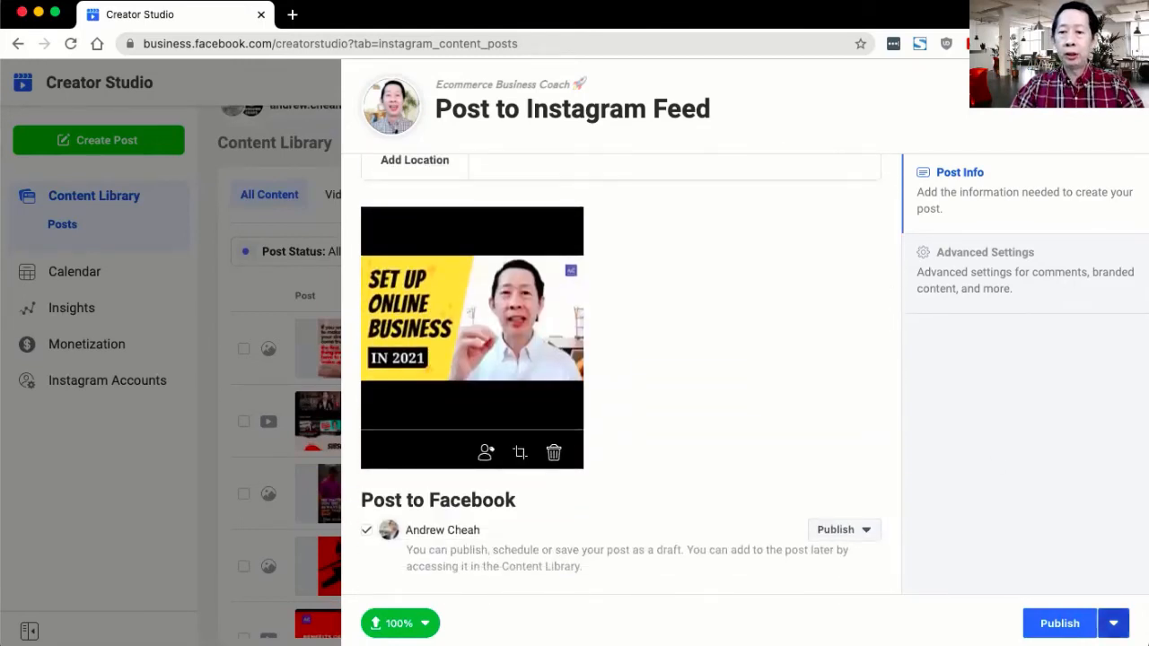
Change the Instagram post's publishing option from immediate publishing to Schedule
click(1114, 623)
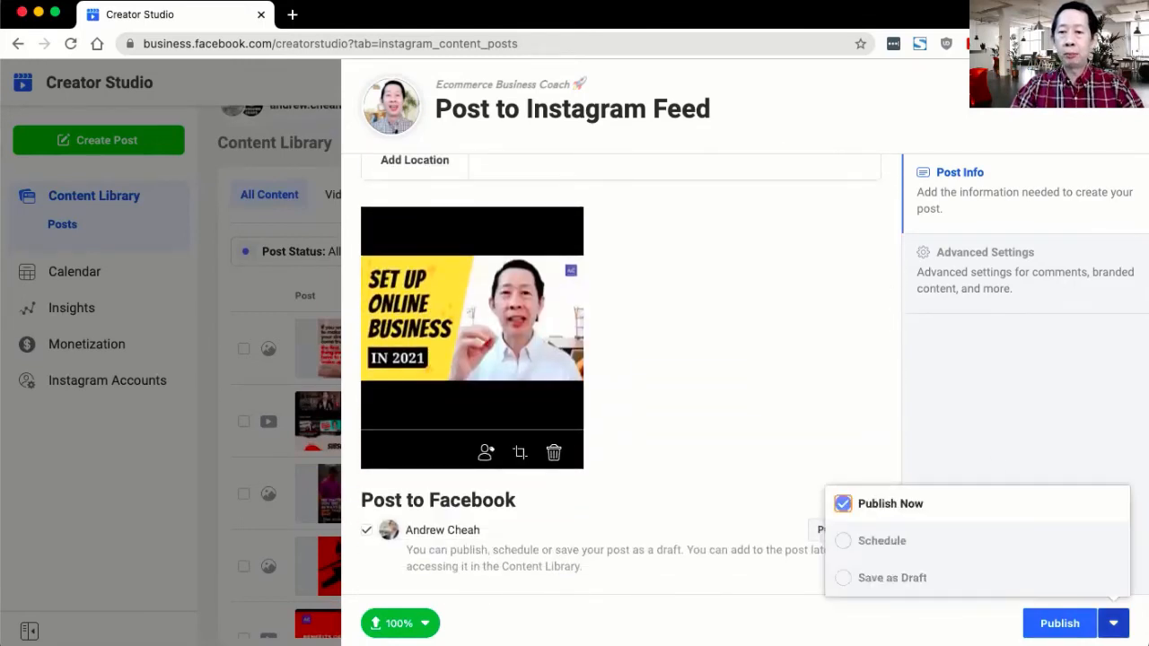
click(868, 544)
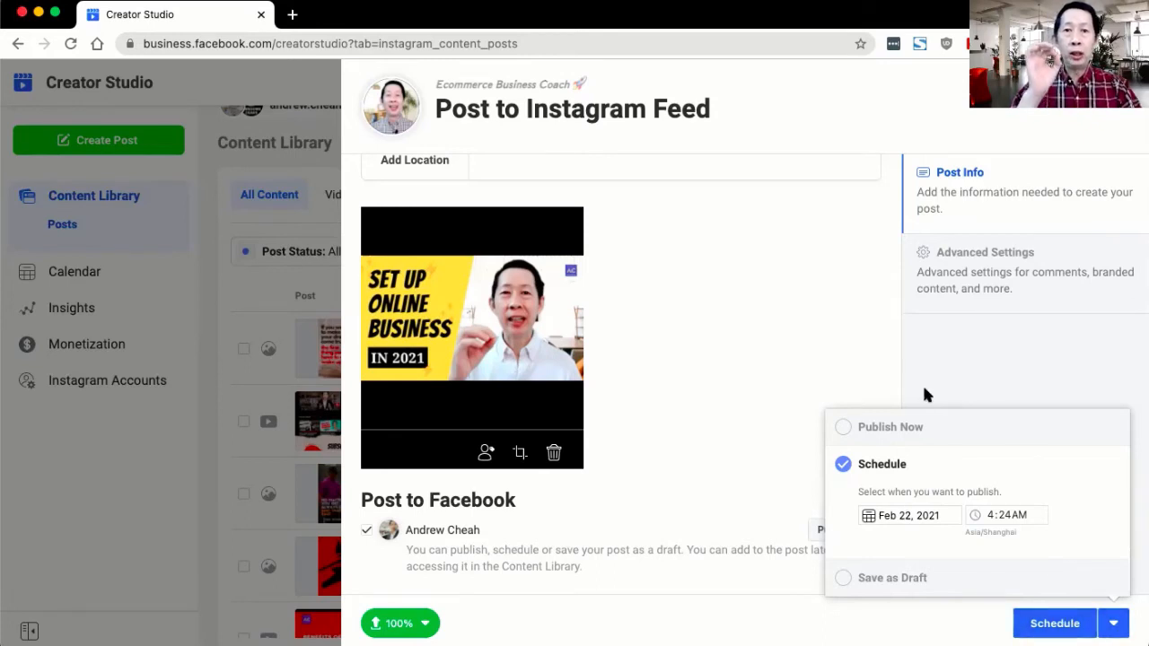
click(786, 386)
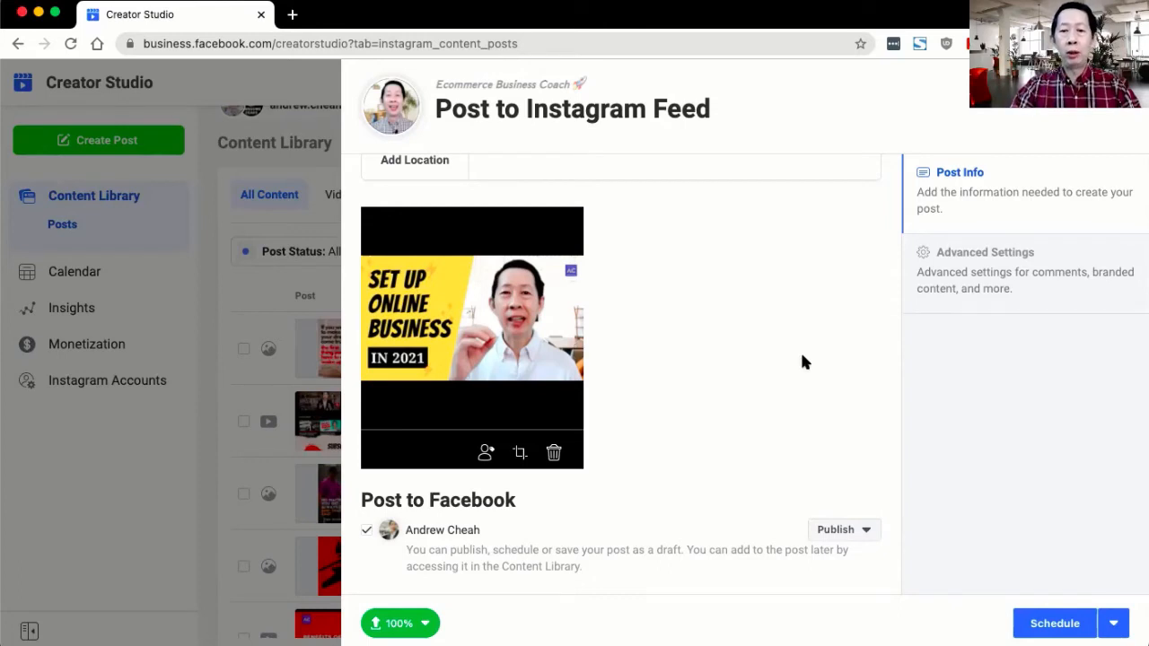
Set the cross-posted Facebook copy to be scheduled, with February 25, 2021 as its publishing date
click(867, 534)
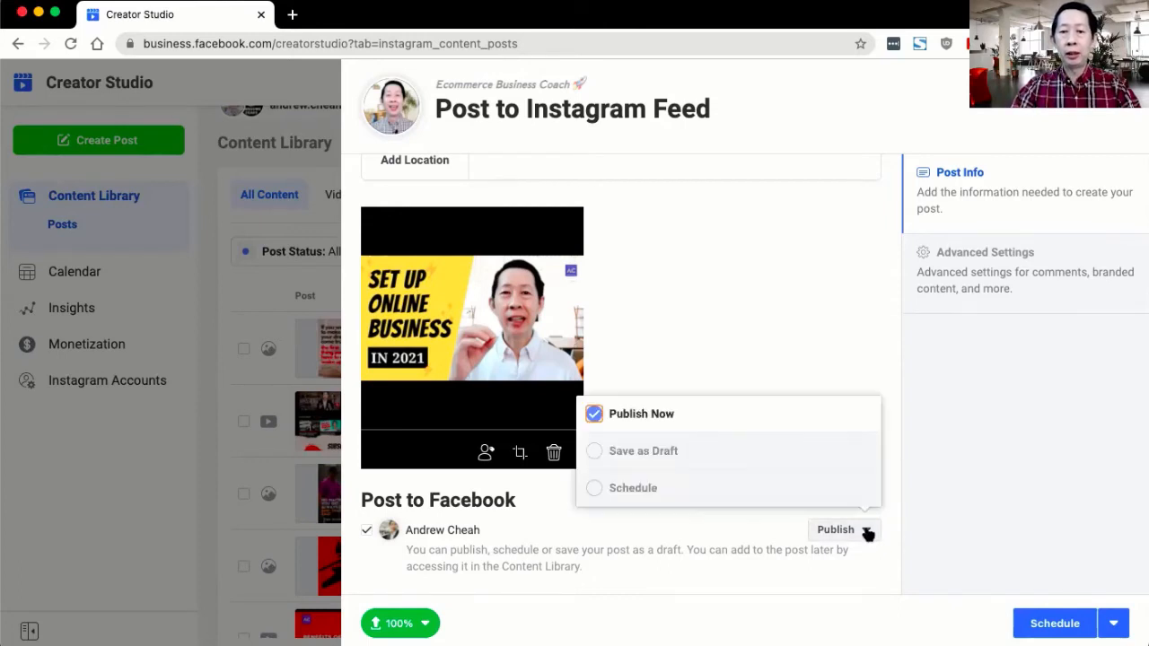
click(626, 487)
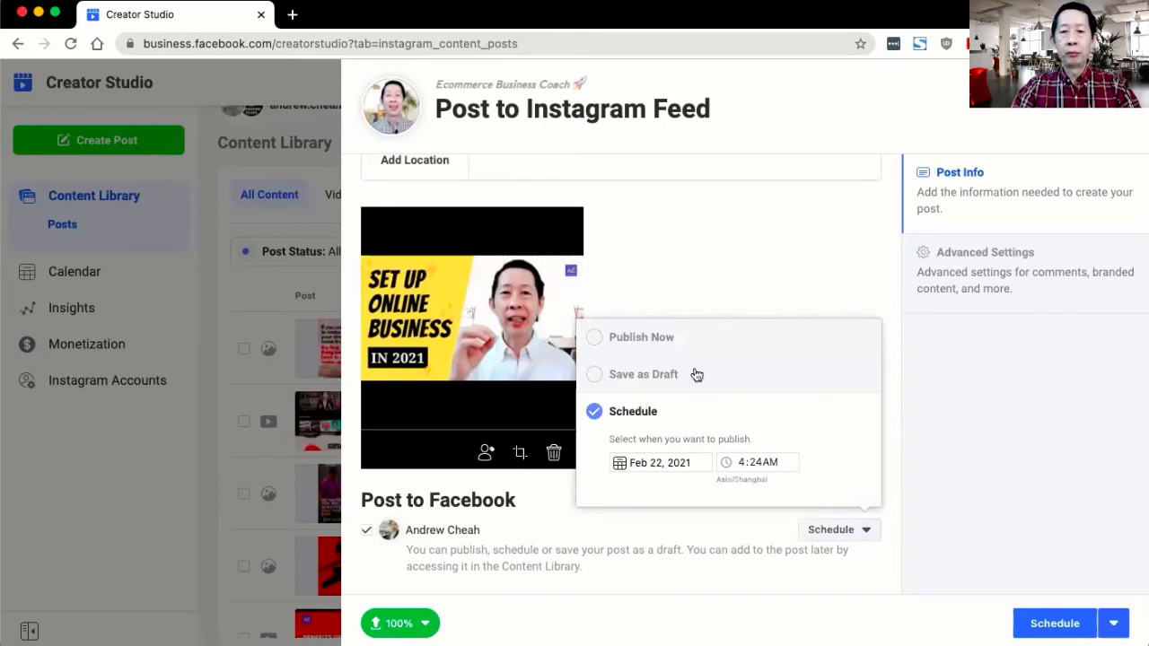
click(659, 466)
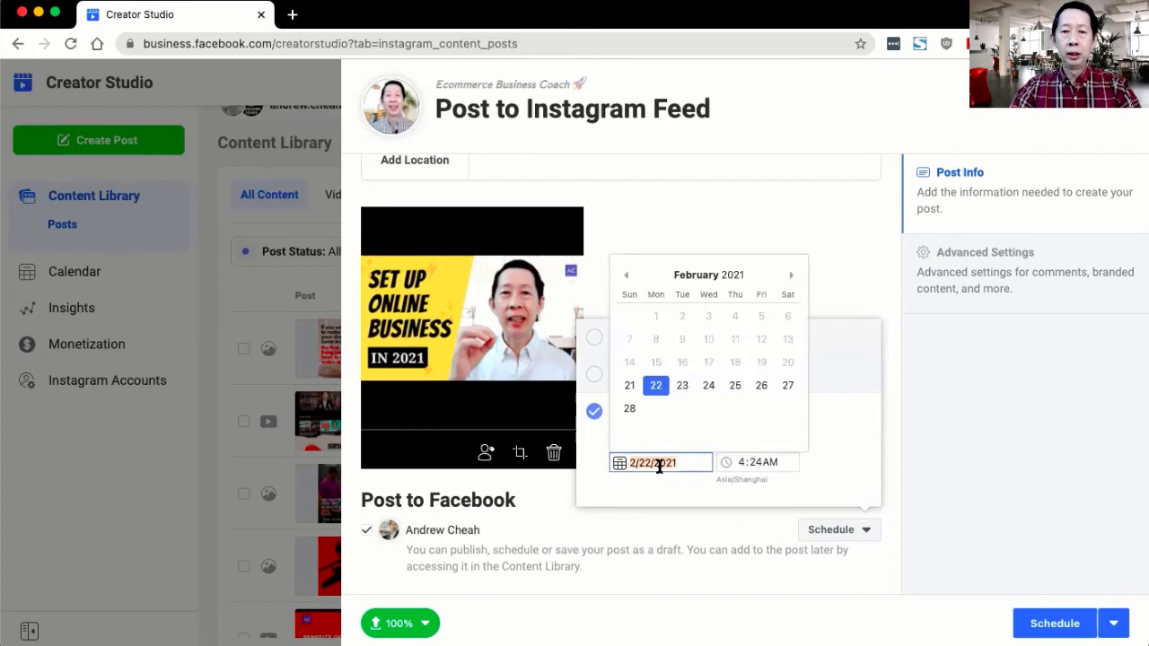
click(736, 390)
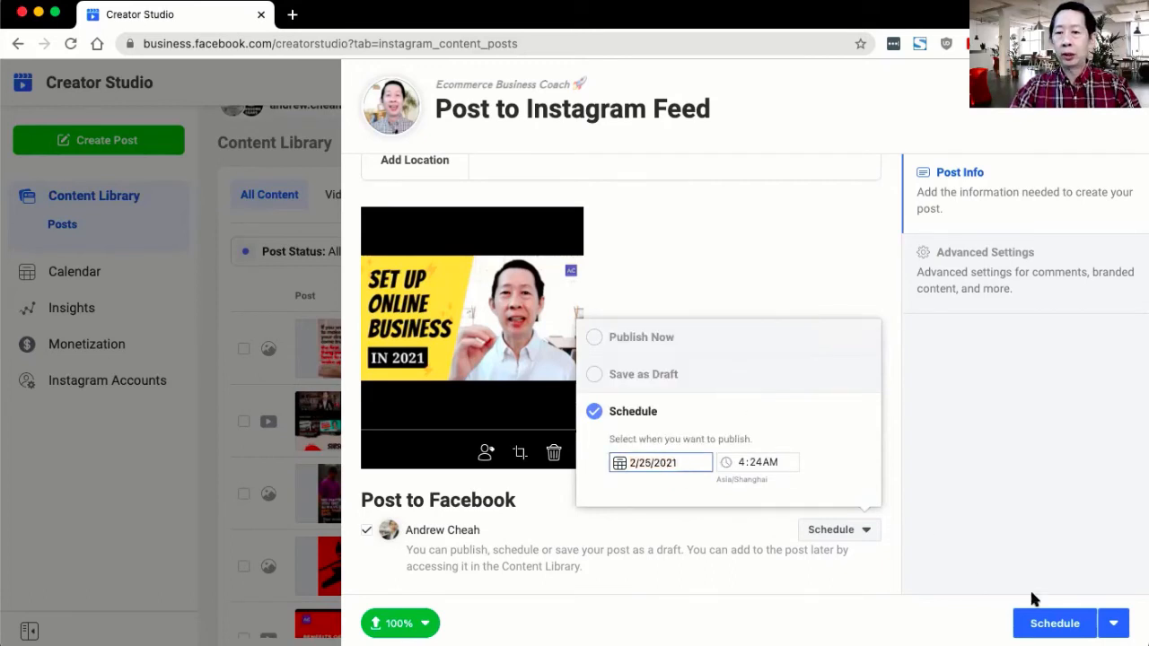
click(858, 580)
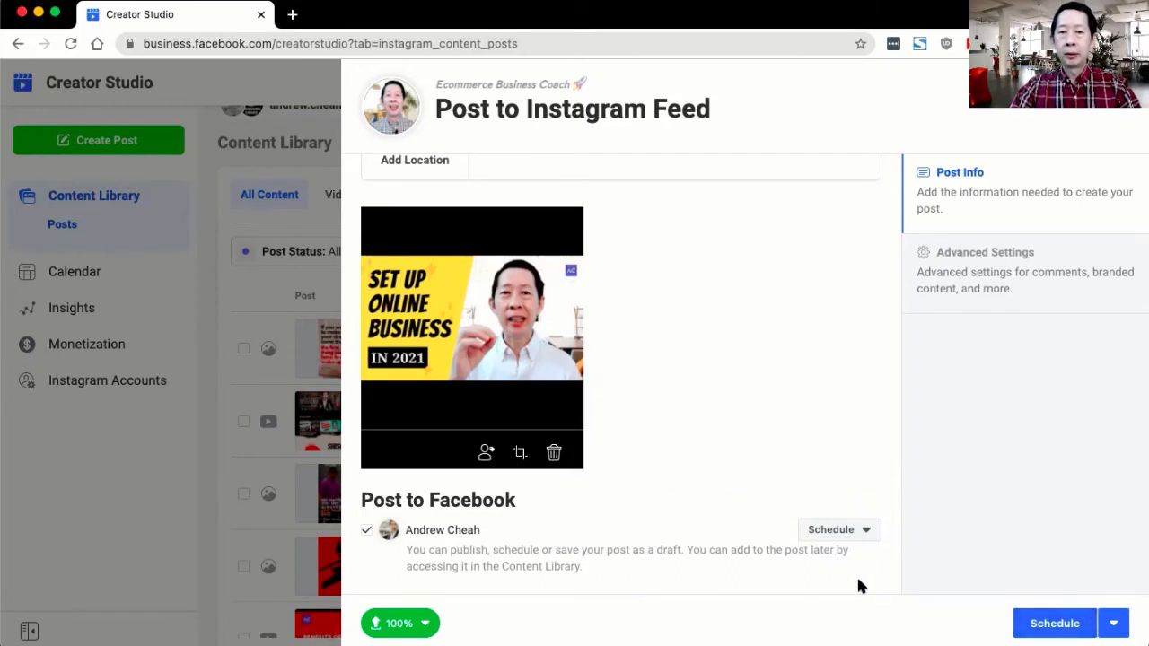
Set the Instagram post's scheduled publishing date to March 3, 2021
click(1113, 623)
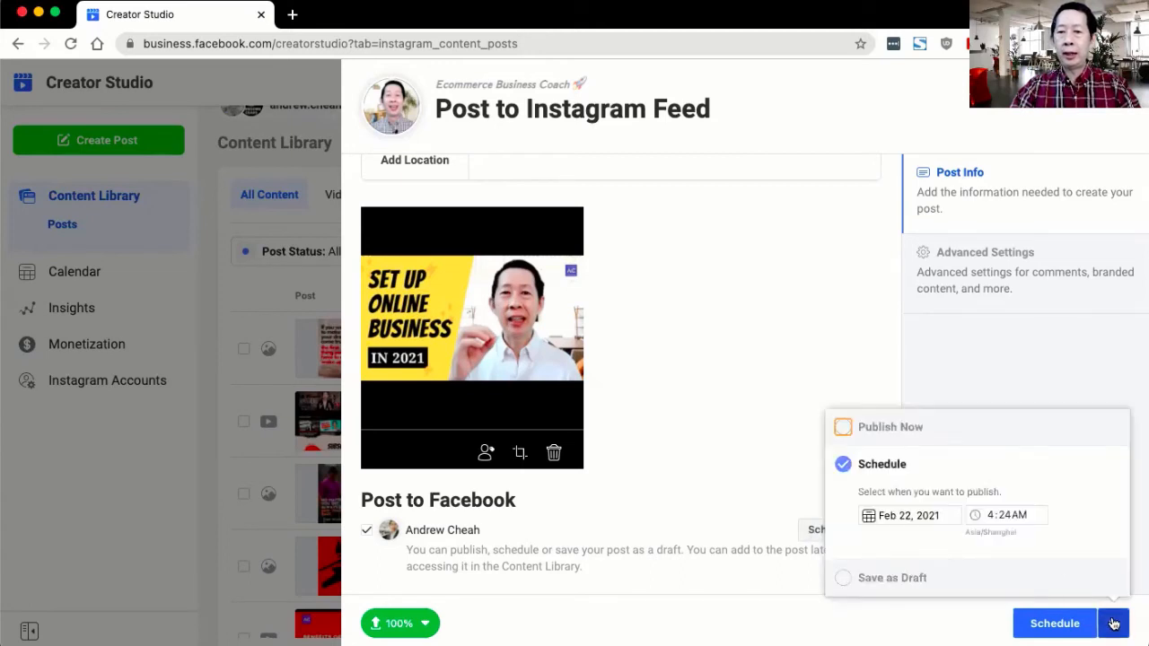
click(891, 516)
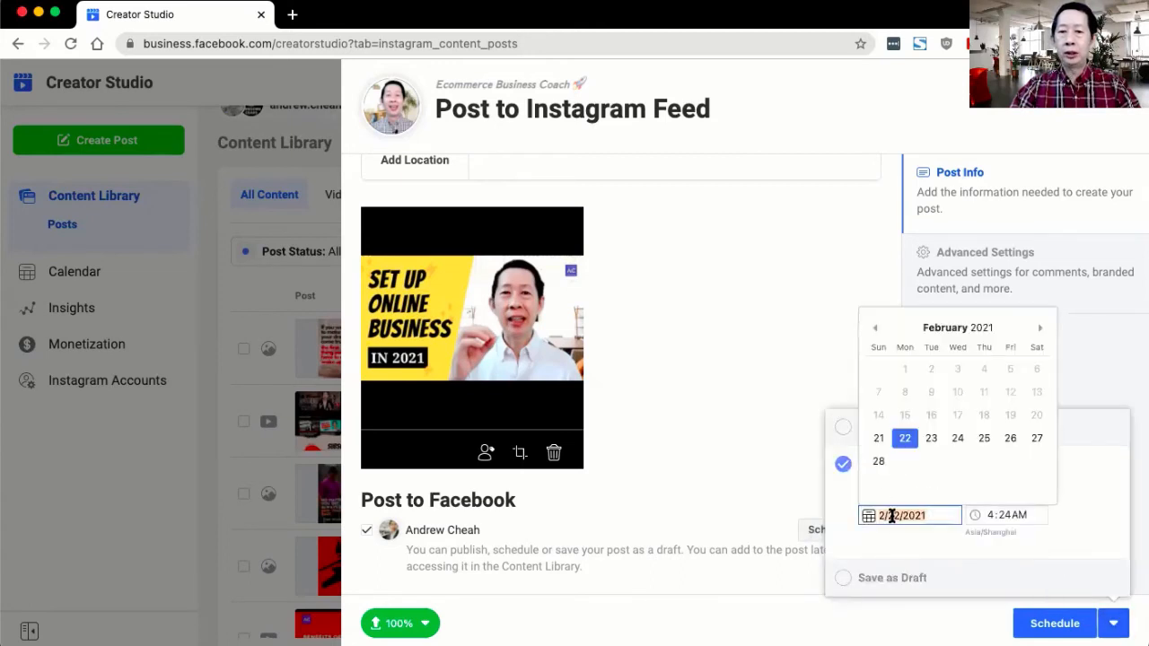
click(1039, 328)
click(955, 365)
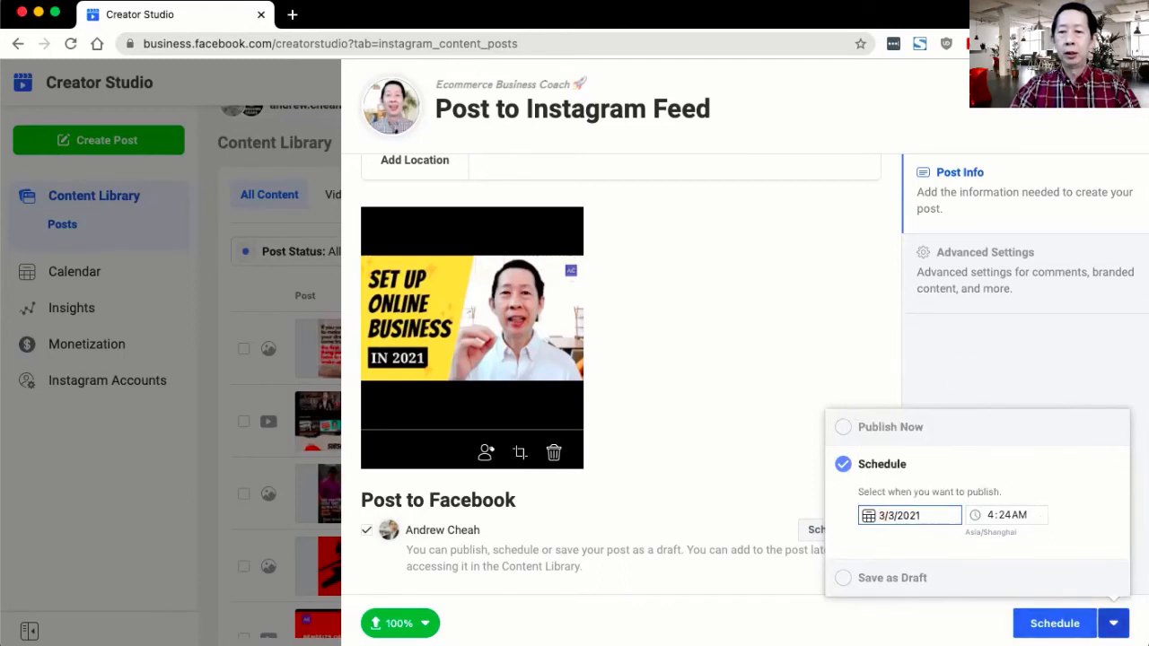
click(1114, 625)
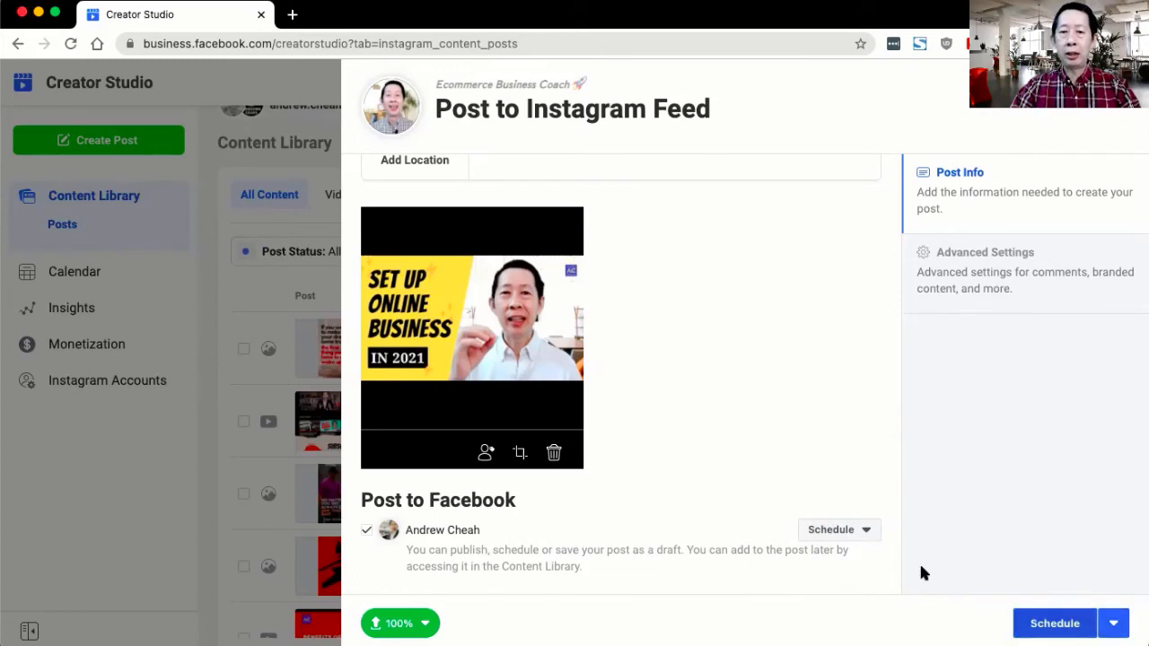